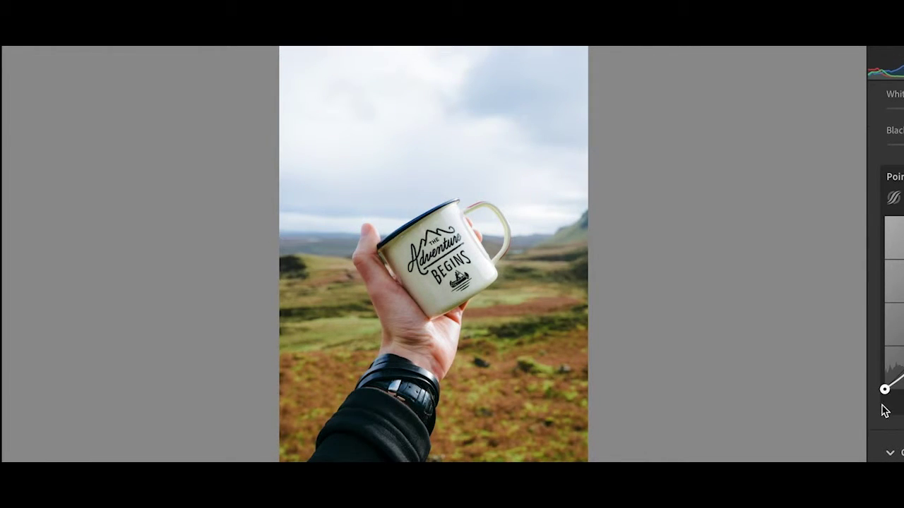
Step: Shift the mug photo's greens toward brown-orange in the Color Mixer
scroll(885, 401, down, 3)
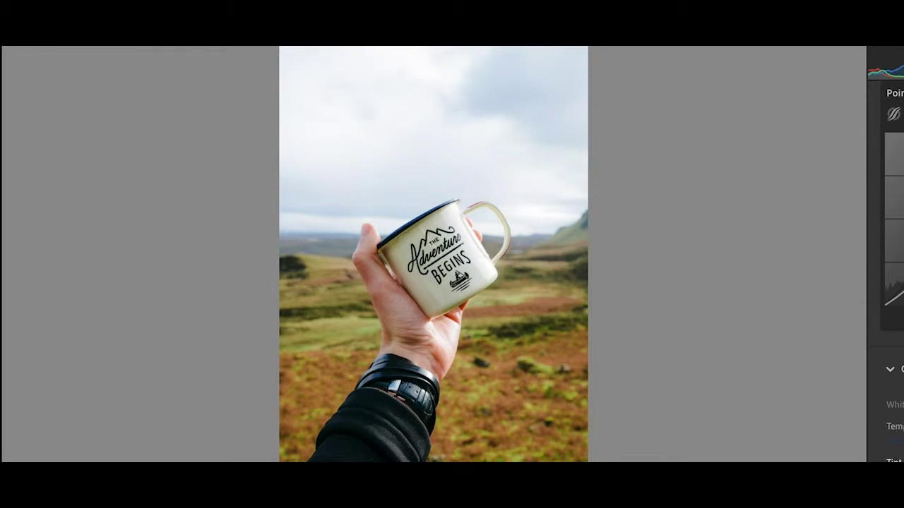
scroll(889, 282, down, 3)
scroll(889, 282, down, 6)
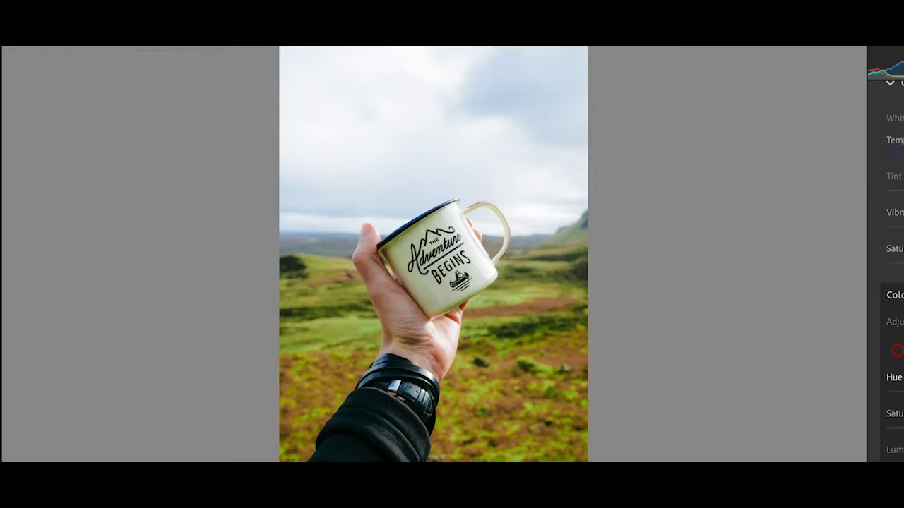
drag(895, 390, 889, 390)
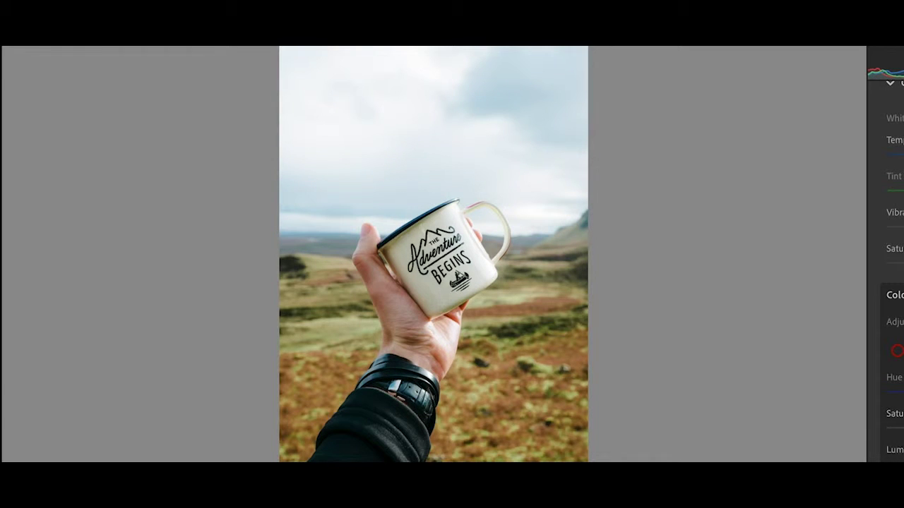
Step: Review the adjustment panels and collapse the open adjustment groups
scroll(885, 254, down, 5)
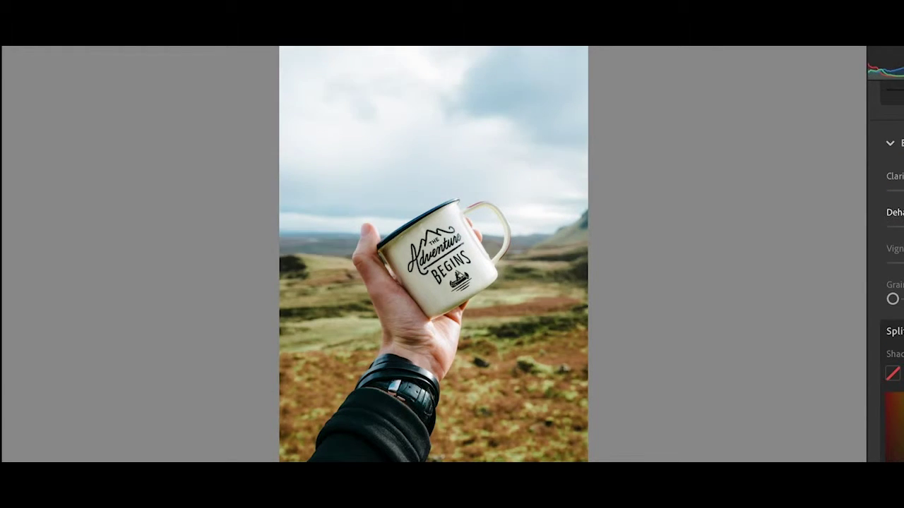
scroll(885, 254, down, 2)
scroll(885, 254, down, 3)
scroll(885, 254, down, 3)
scroll(885, 254, down, 3)
scroll(885, 254, up, 2)
scroll(885, 254, up, 3)
scroll(886, 254, up, 3)
scroll(885, 254, up, 3)
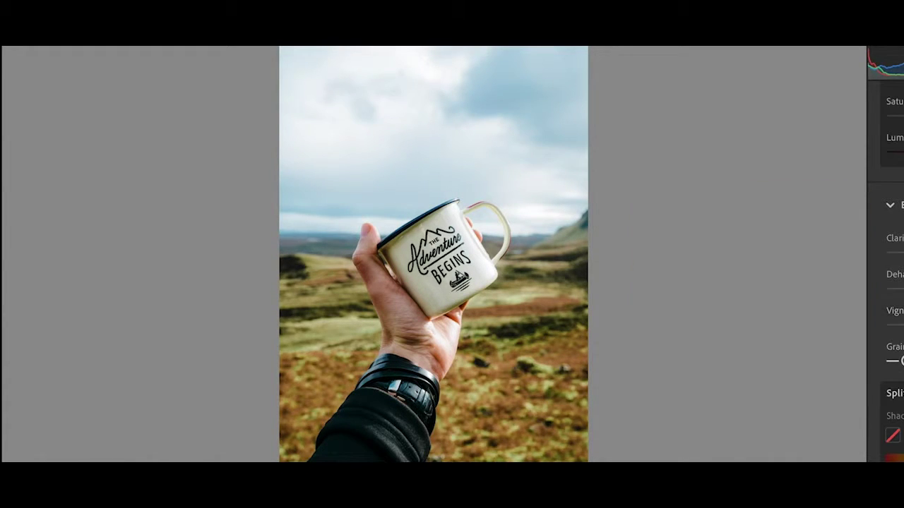
click(892, 212)
Step: Give the shadows a teal split-tone tint and undo the last Dehaze change
scroll(889, 282, down, 3)
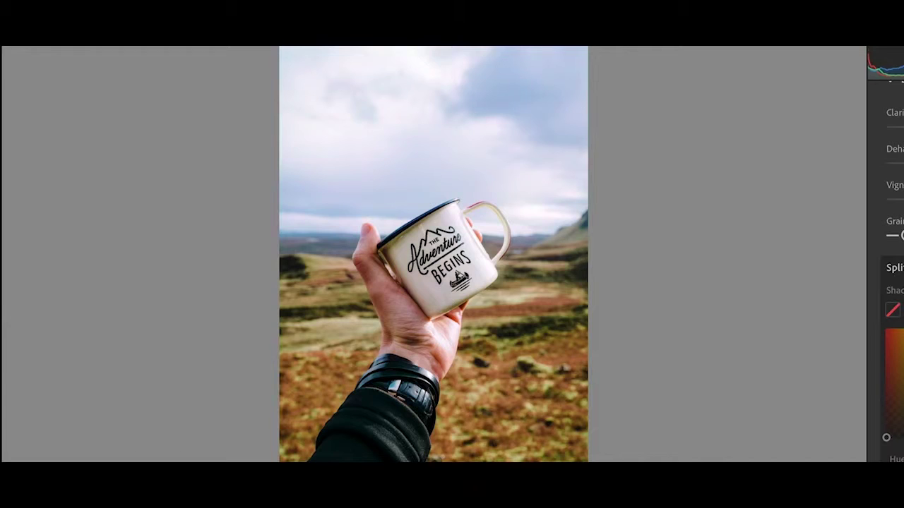
drag(885, 437, 903, 424)
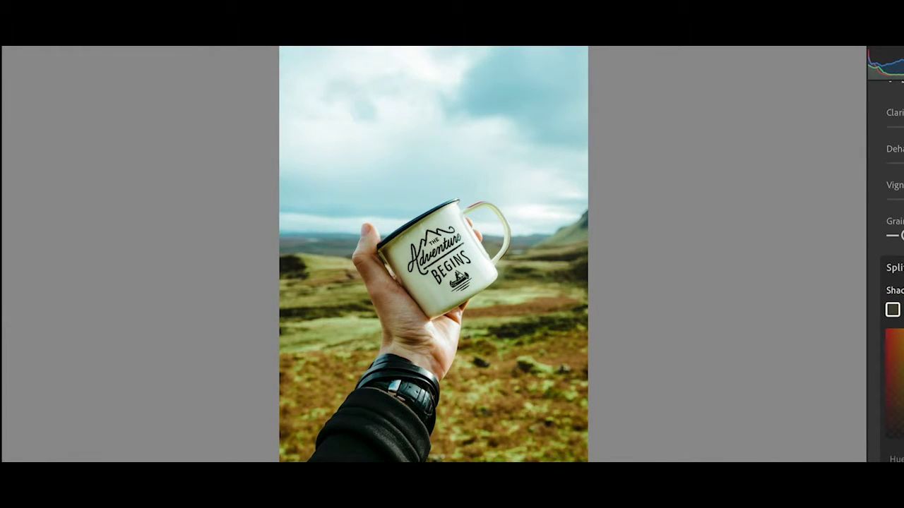
click(895, 202)
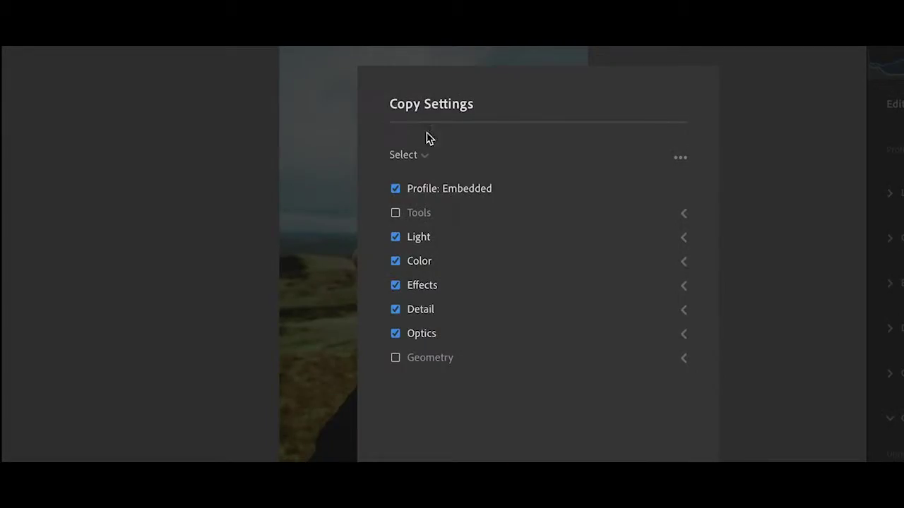
key(ctrl+z)
Step: Pick the red colour range and shift its hue to darken the foliage
scroll(892, 254, down, 5)
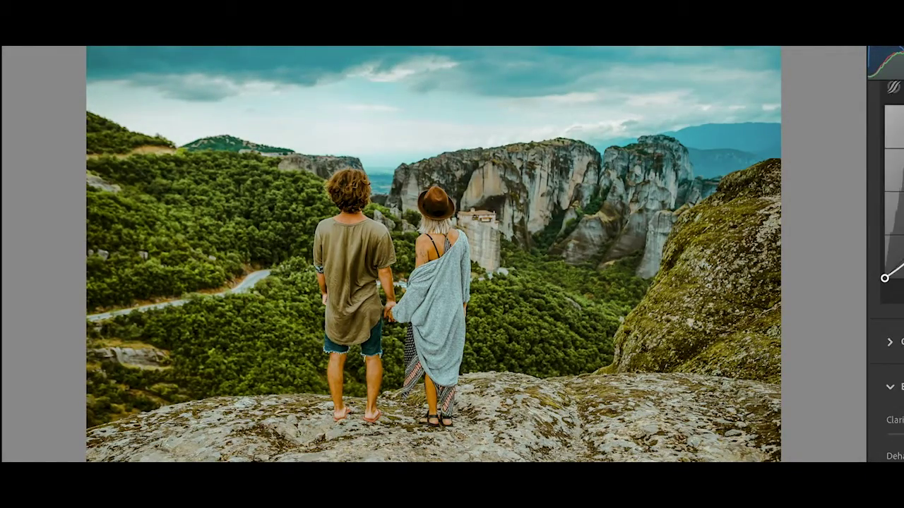
scroll(885, 268, down, 3)
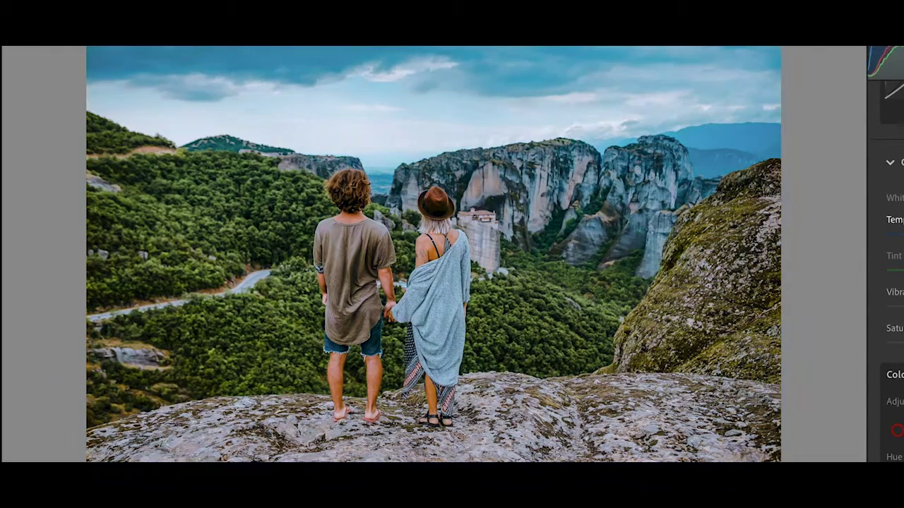
scroll(892, 282, down, 3)
scroll(892, 282, down, 3)
scroll(892, 282, down, 3)
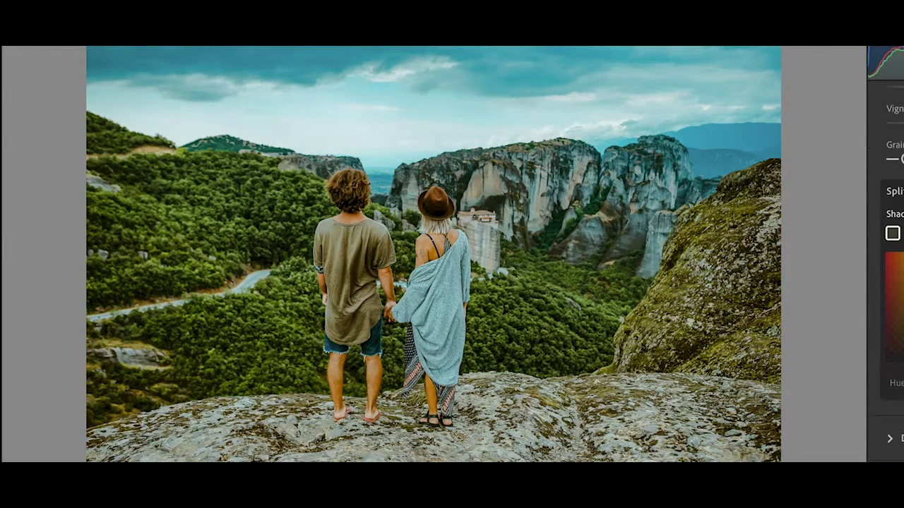
scroll(892, 283, up, 5)
scroll(892, 282, up, 5)
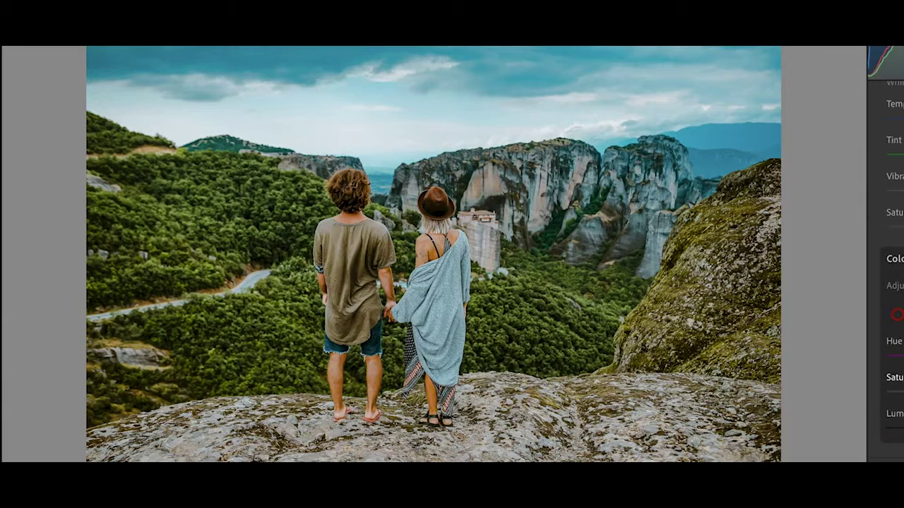
click(896, 315)
drag(893, 353, 902, 355)
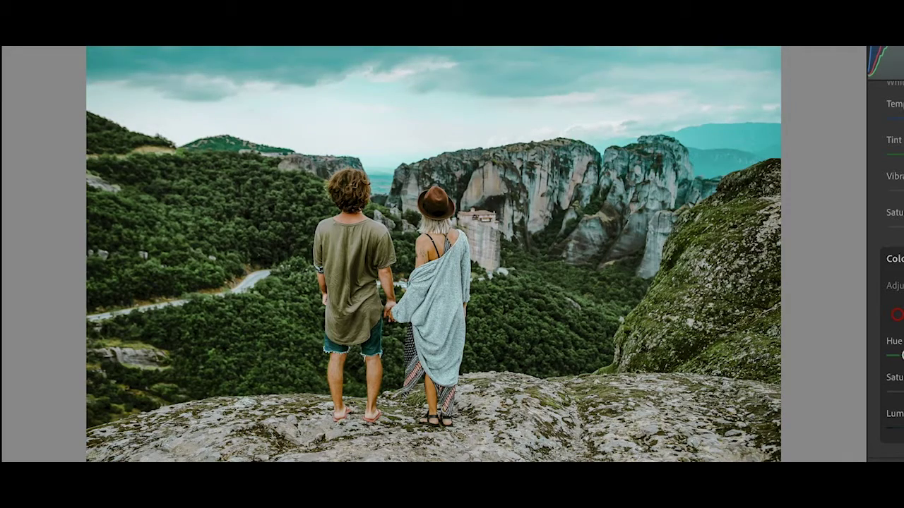
Step: Raise luminance to brighten the sky and mountains, then copy the edit settings
drag(895, 426, 901, 426)
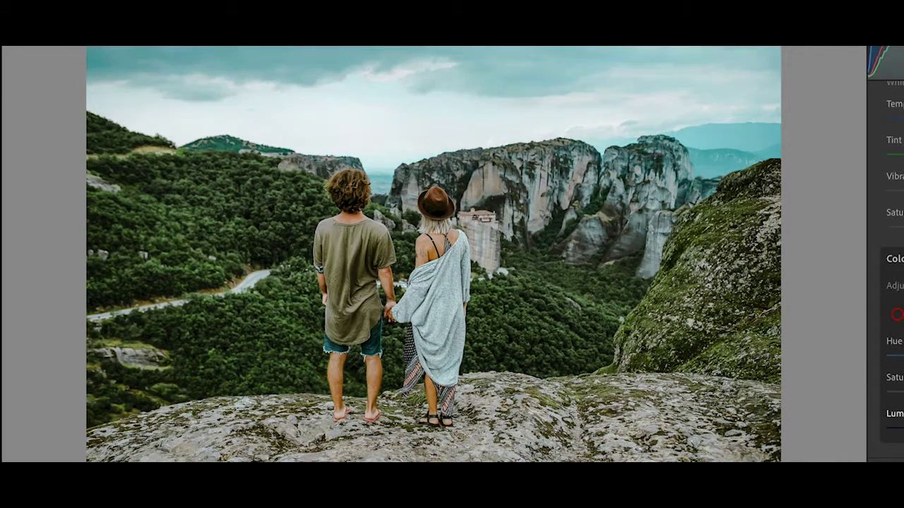
key(backslash)
key(ctrl+shift+c)
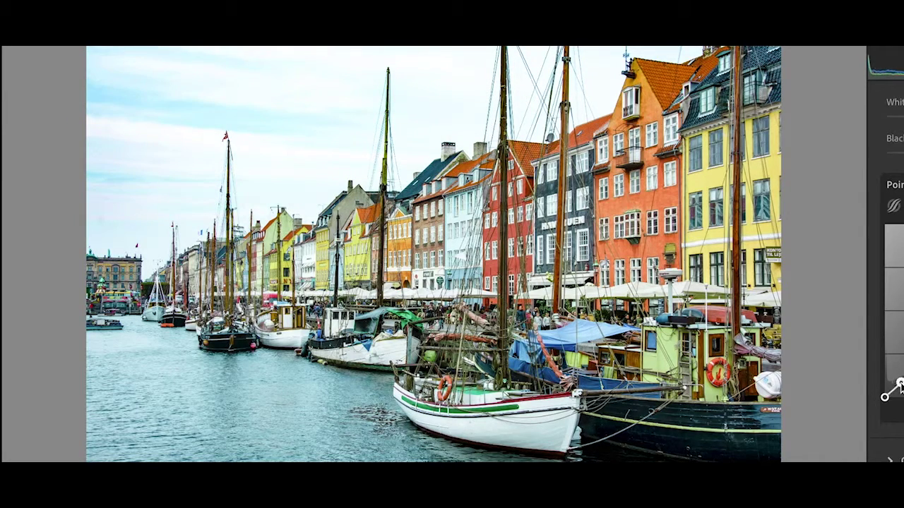
Step: Review the harbour photo's panels after pasting the couple photo's grade
scroll(893, 282, up, 10)
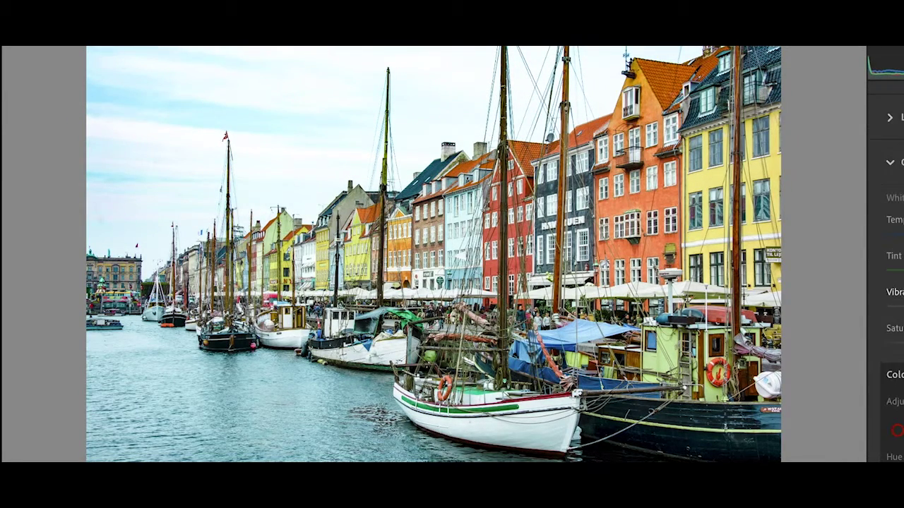
scroll(892, 282, down, 5)
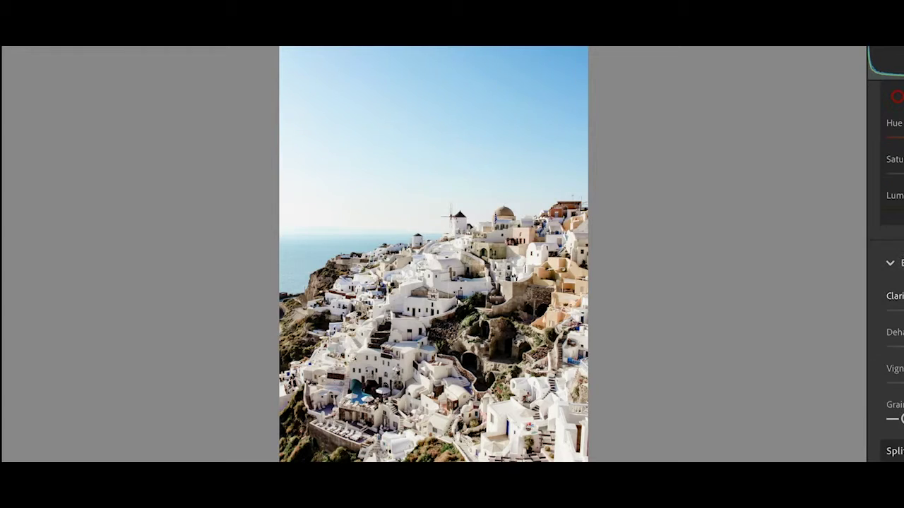
Step: Scroll the compass photo's adjustment panel to reach the radial mask's Saturation
scroll(885, 254, down, 5)
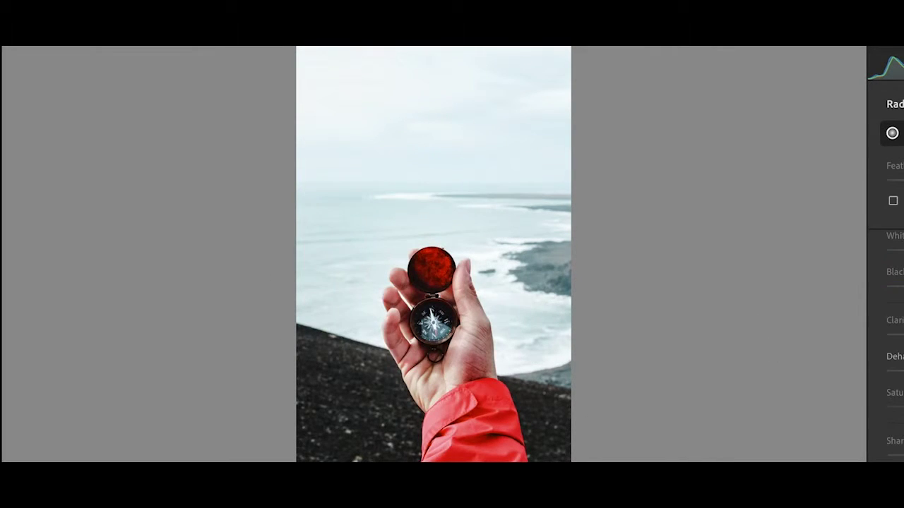
Step: Invert the radial mask so the sea keeps colour, and undo the yellow saturation change
key(apostrophe)
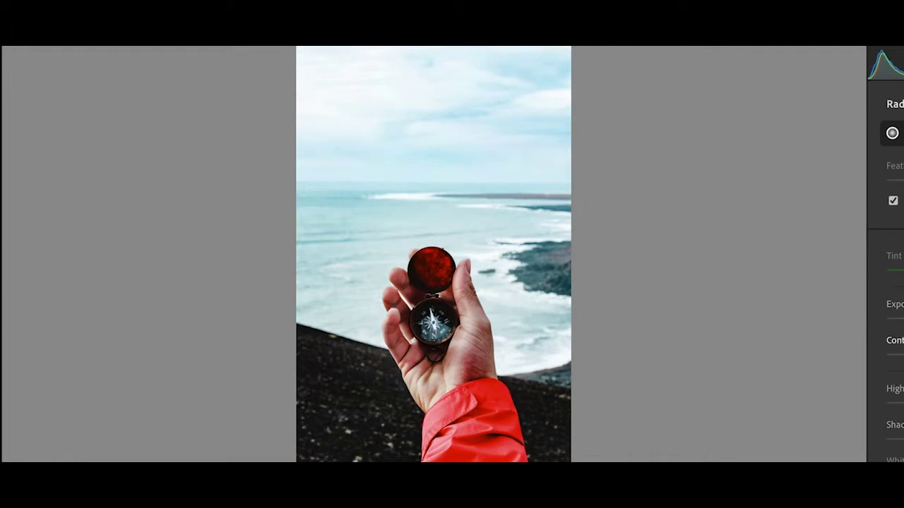
key(ctrl+z)
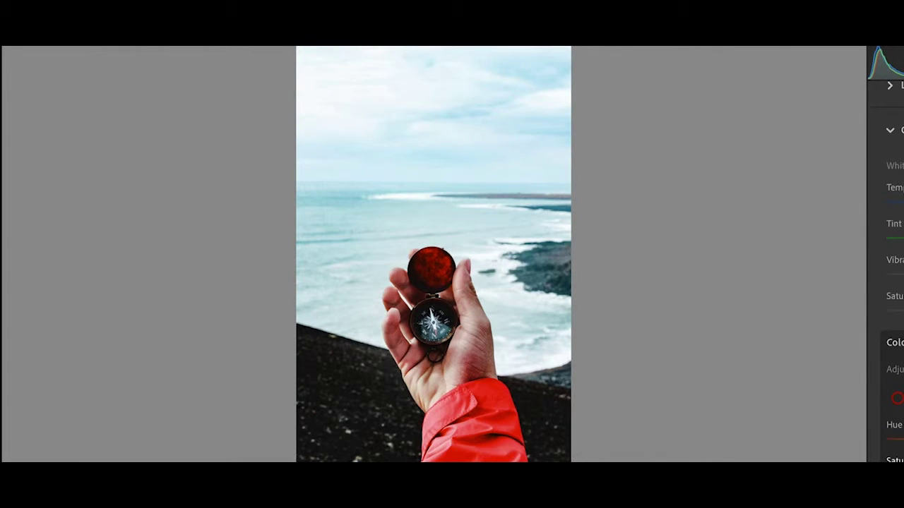
scroll(889, 282, down, 1)
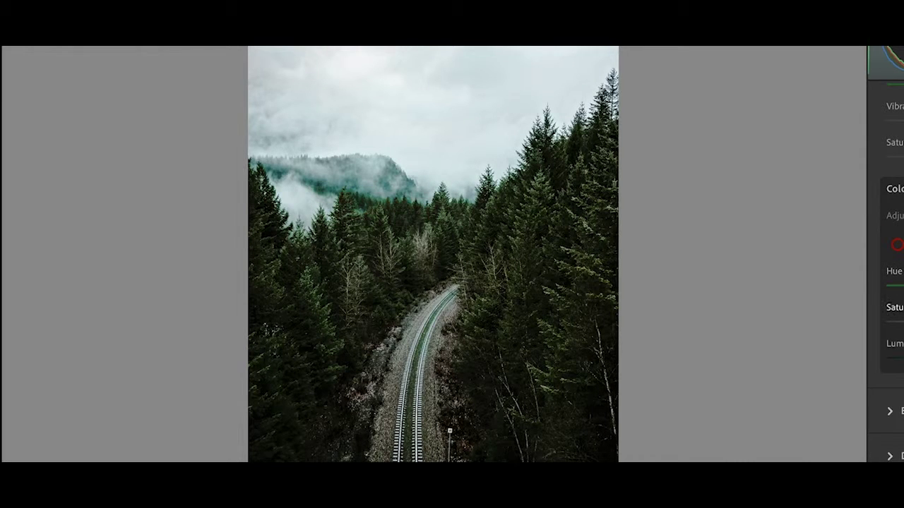
Step: Paint a brush adjustment across the foggy sky of the forest railway photo
scroll(890, 282, up, 5)
key(b)
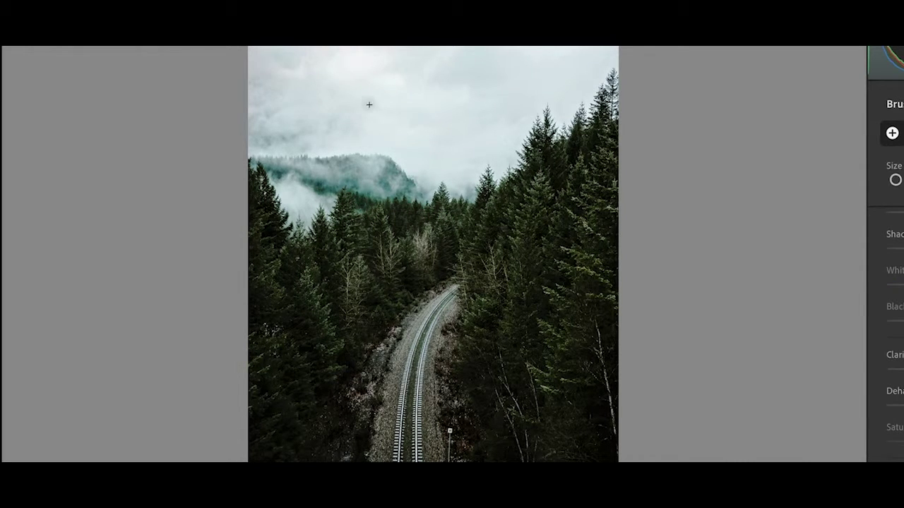
drag(277, 66, 494, 92)
scroll(889, 353, up, 3)
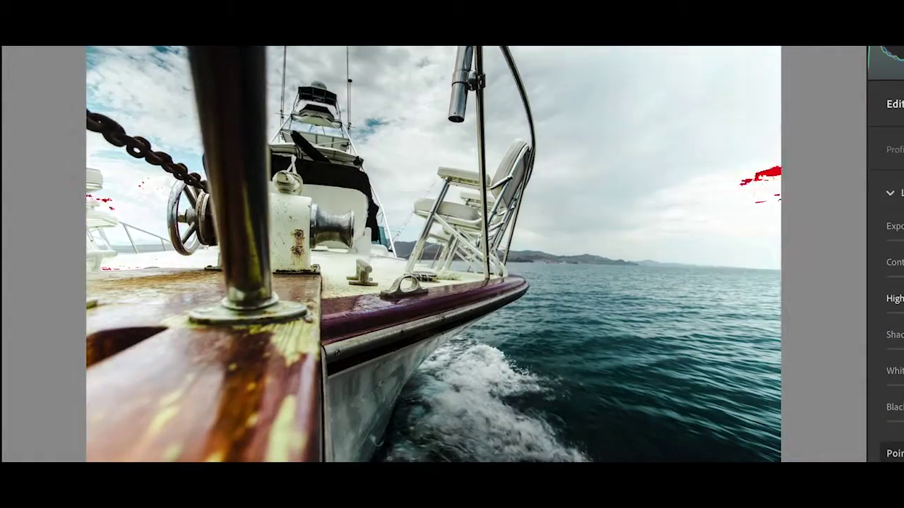
Step: Tone down the red range on the boat's wooden deck and compare with the original
scroll(885, 282, down, 5)
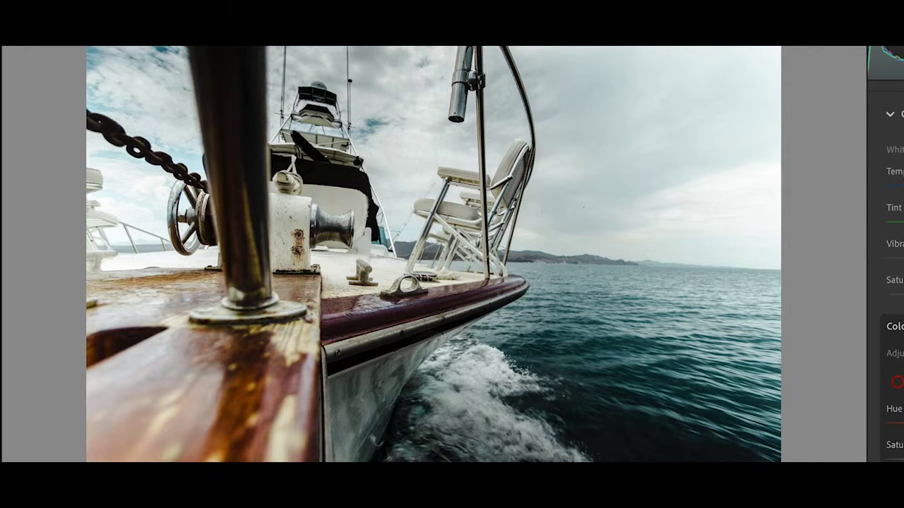
click(897, 382)
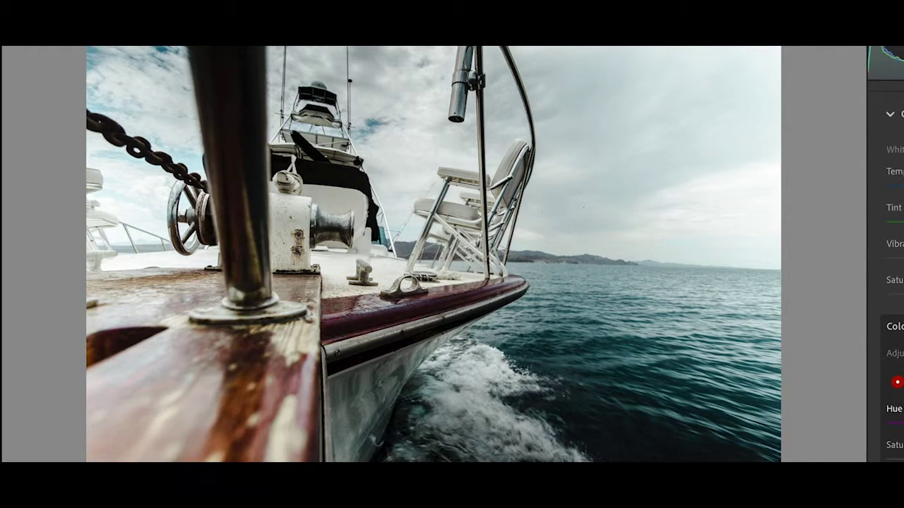
scroll(886, 282, down, 5)
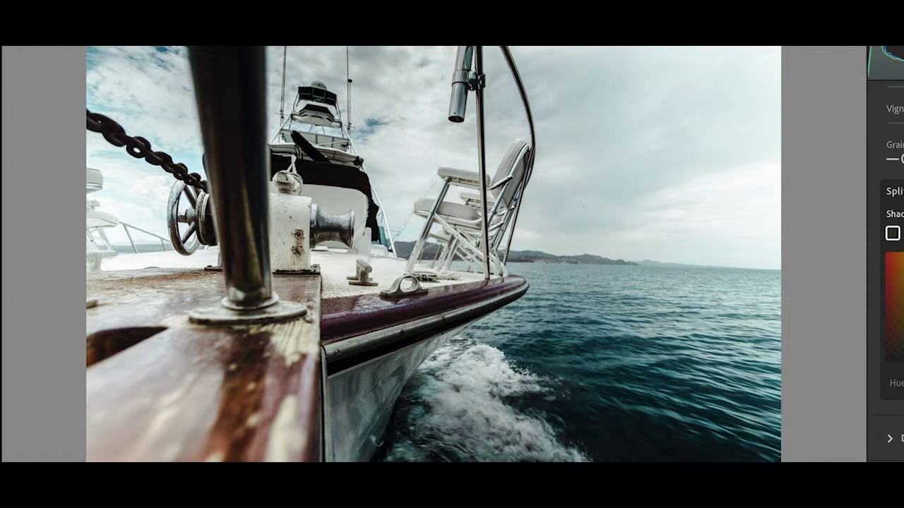
key(backslash)
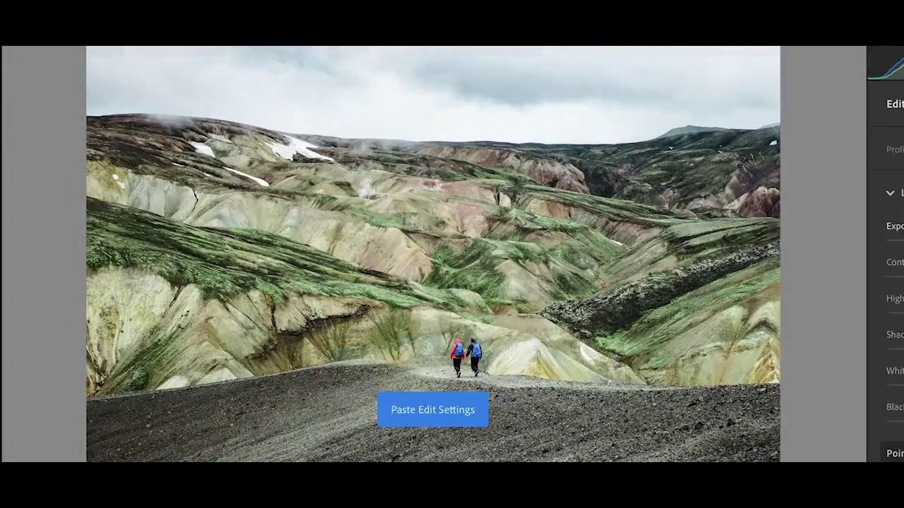
Step: Paste the copied edit settings onto the van photo
scroll(886, 283, down, 5)
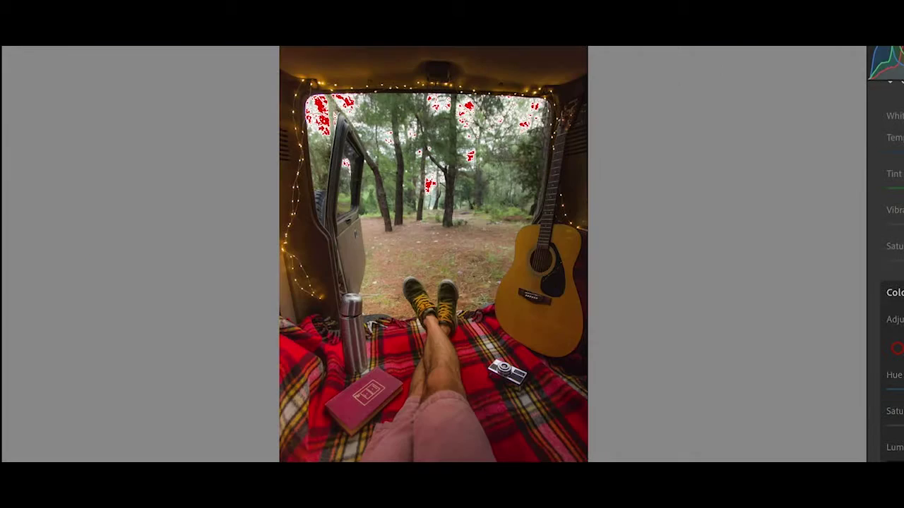
key(ctrl+v)
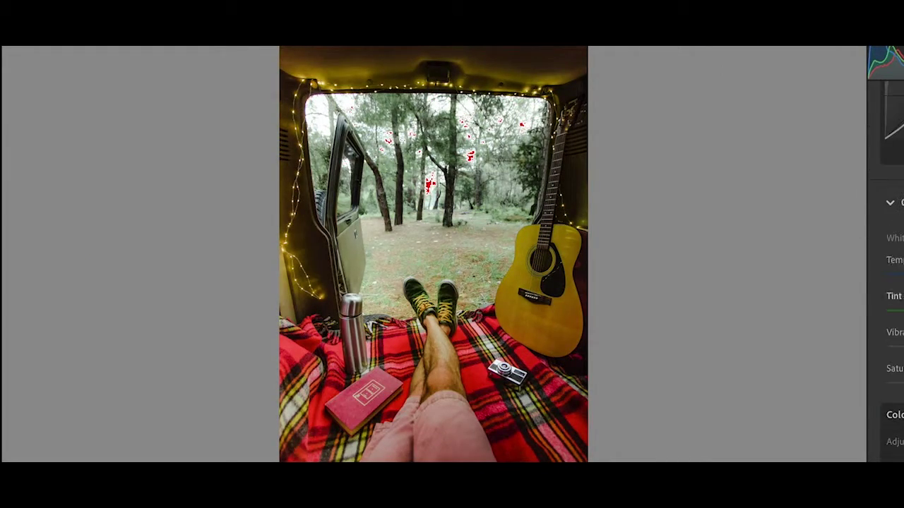
Step: Hide the clipping warning, tweak the van photo's split toning, and compare before/after
scroll(886, 282, down, 5)
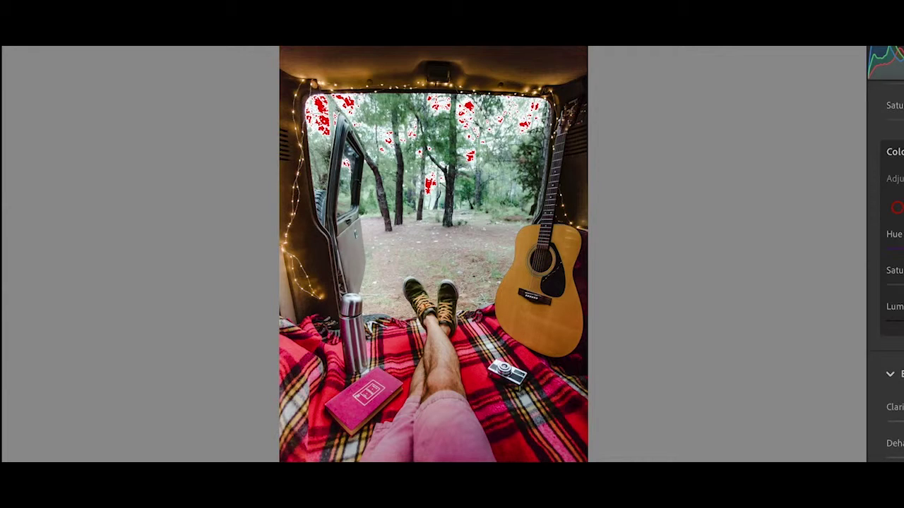
key(j)
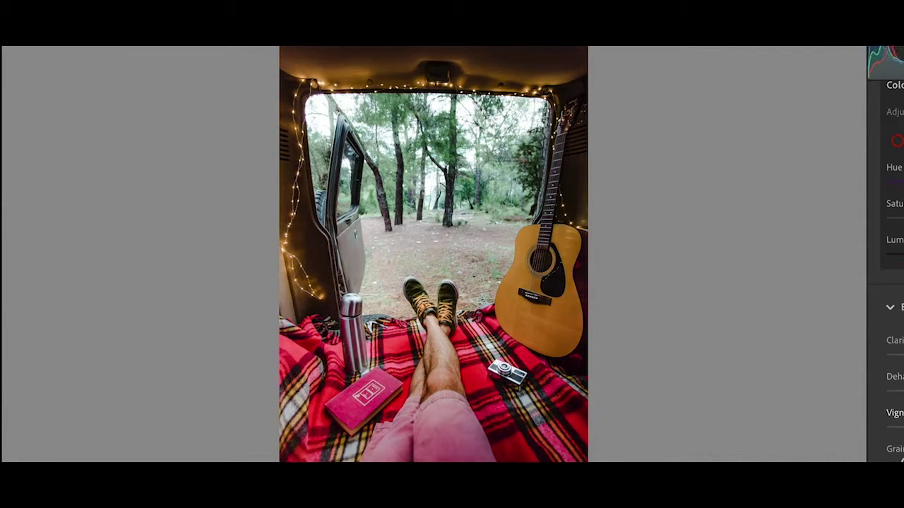
scroll(886, 275, down, 5)
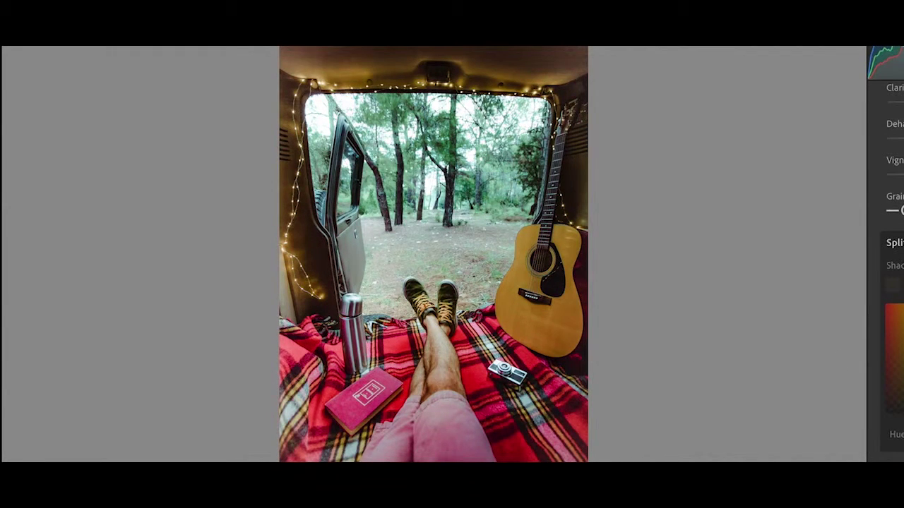
key(backslash)
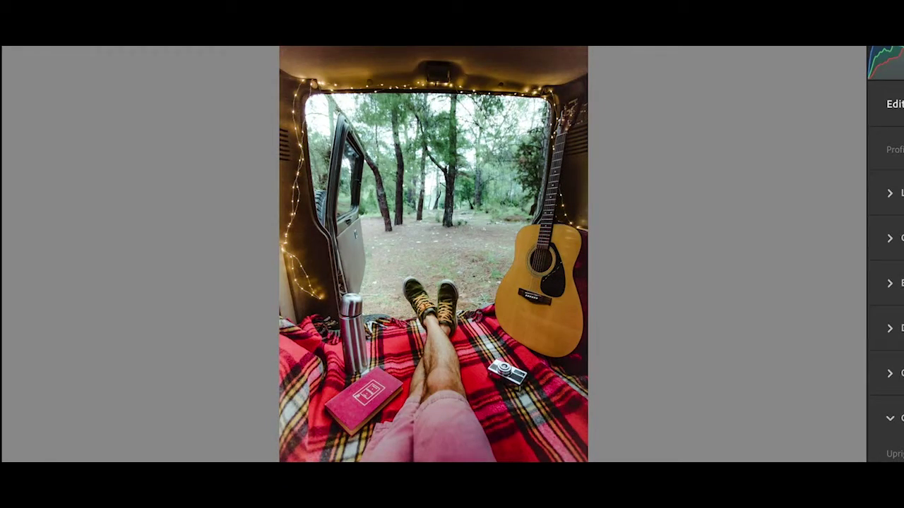